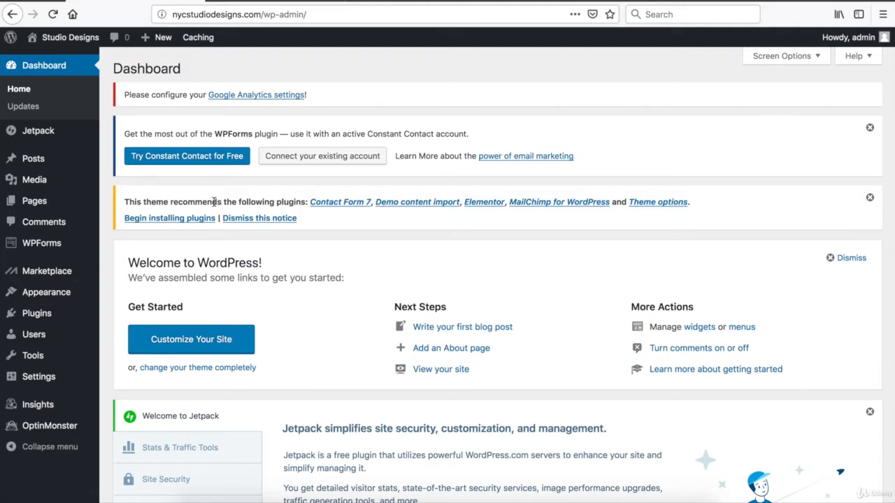
# Step: Bulk-install all five plugins recommended by the theme: Contact Form 7, Demo content import, Elementor, MailChimp for WordPress and Theme options
pyautogui.click(170, 219)
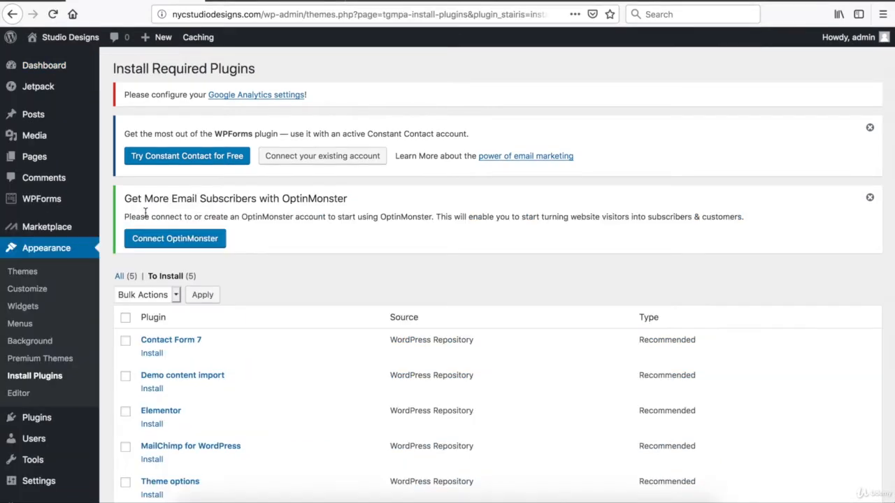
pyautogui.scroll(-3, 146, 212)
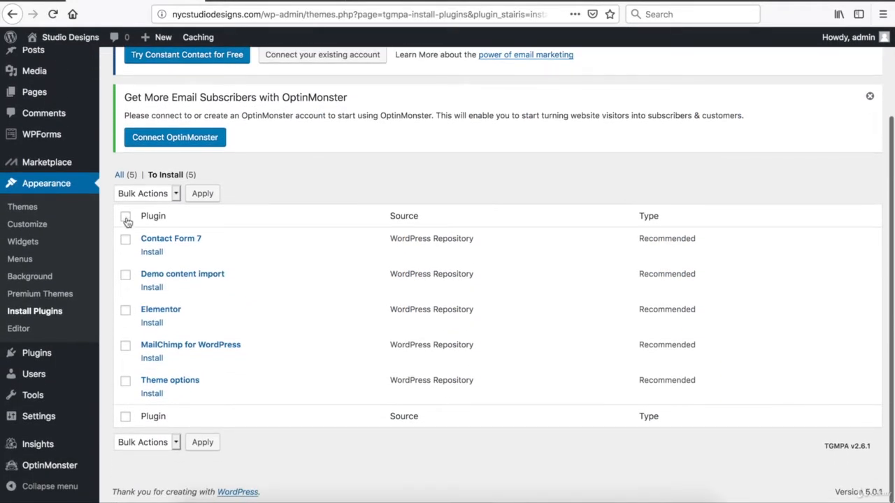
pyautogui.click(126, 218)
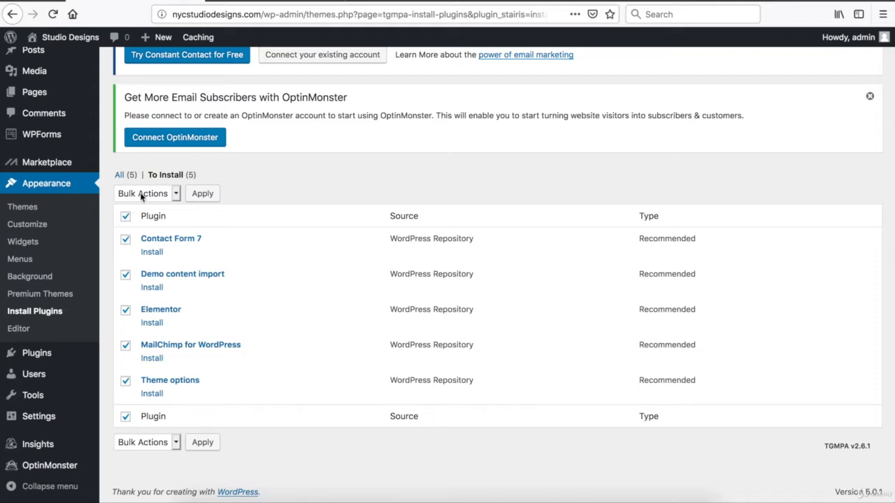
pyautogui.click(142, 196)
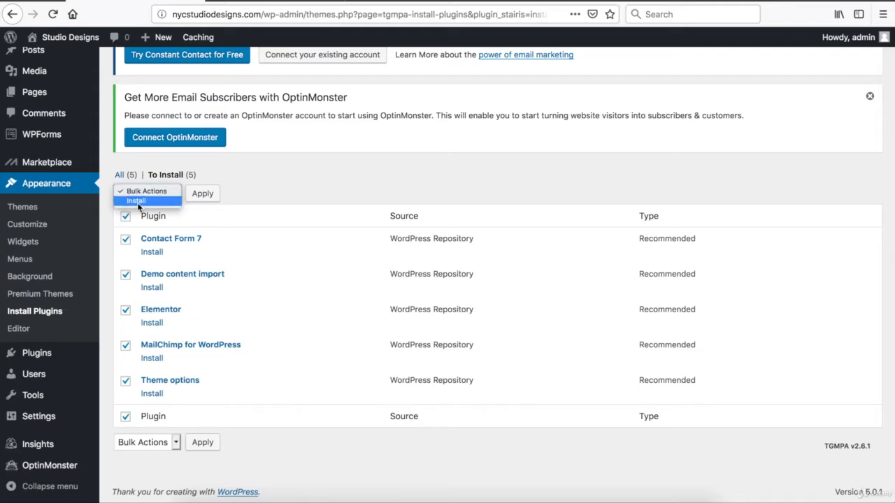
pyautogui.click(136, 201)
pyautogui.click(209, 195)
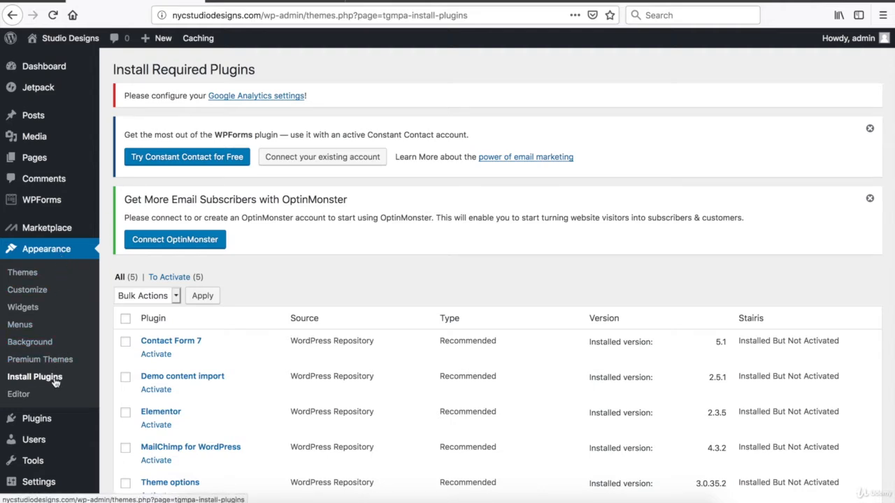
# Step: Bulk-activate all five newly installed theme plugins
pyautogui.click(126, 320)
pyautogui.scroll(-3, 161, 320)
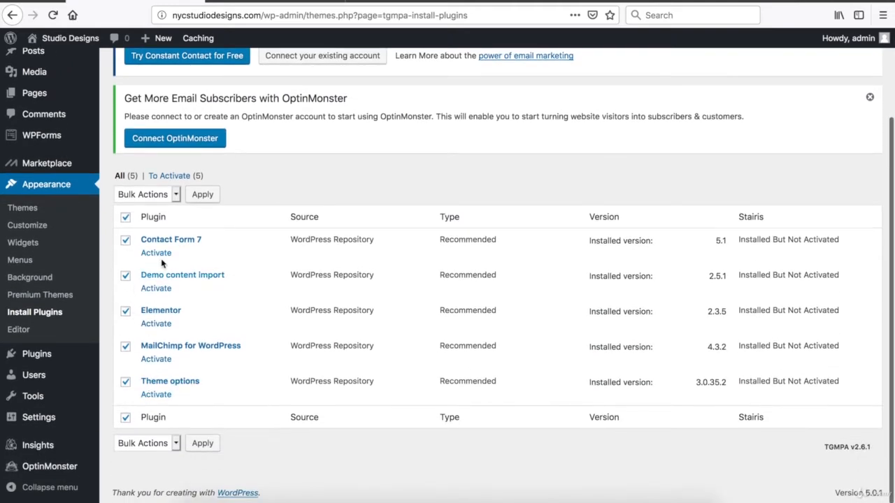
pyautogui.click(155, 198)
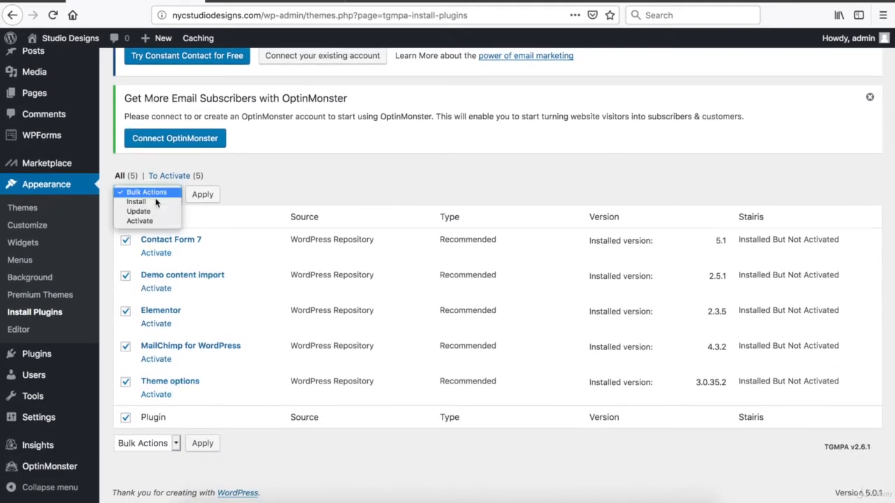
pyautogui.click(151, 221)
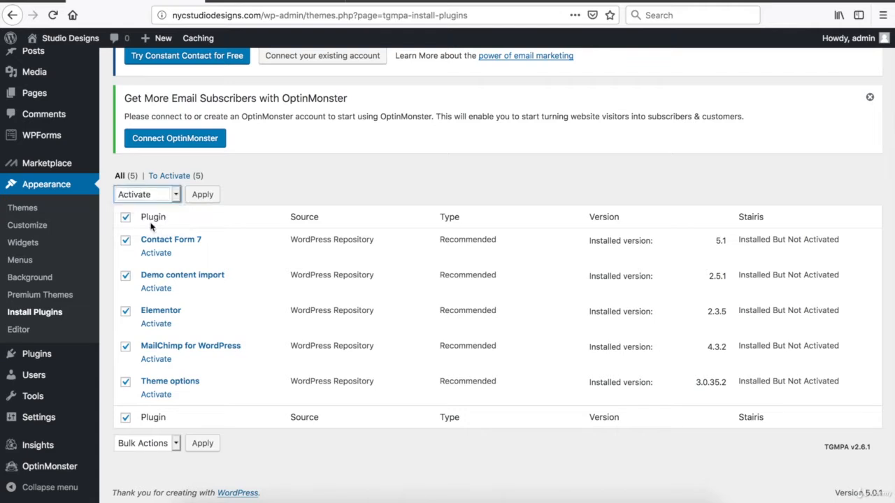
pyautogui.click(202, 197)
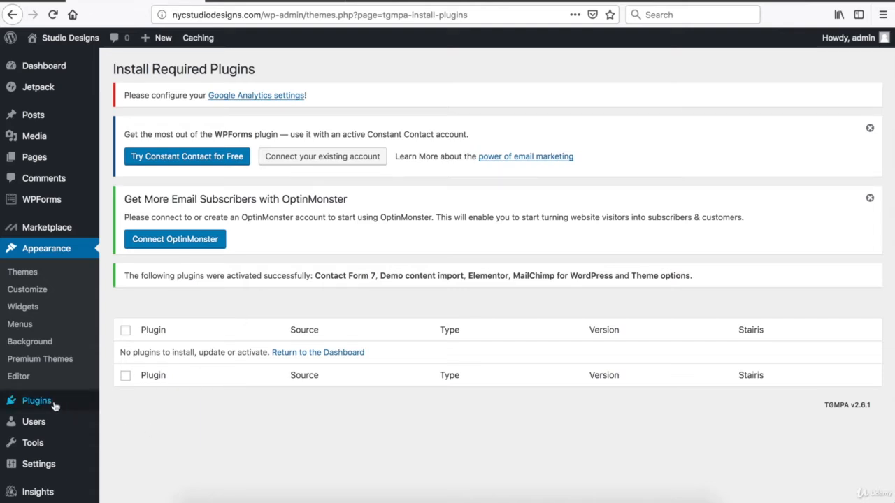
# Step: Find the Really Simple SSL plugin by searching for "really simple ssl", and install and activate it
pyautogui.moveTo(54, 406)
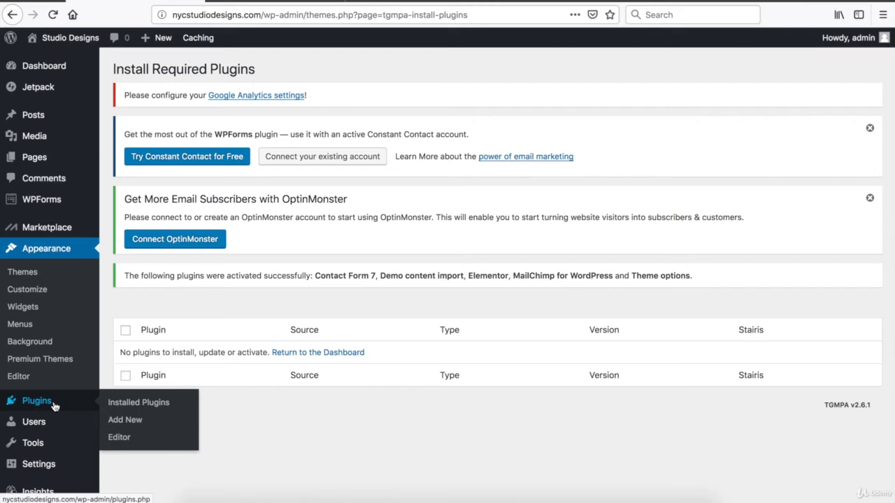
pyautogui.click(127, 426)
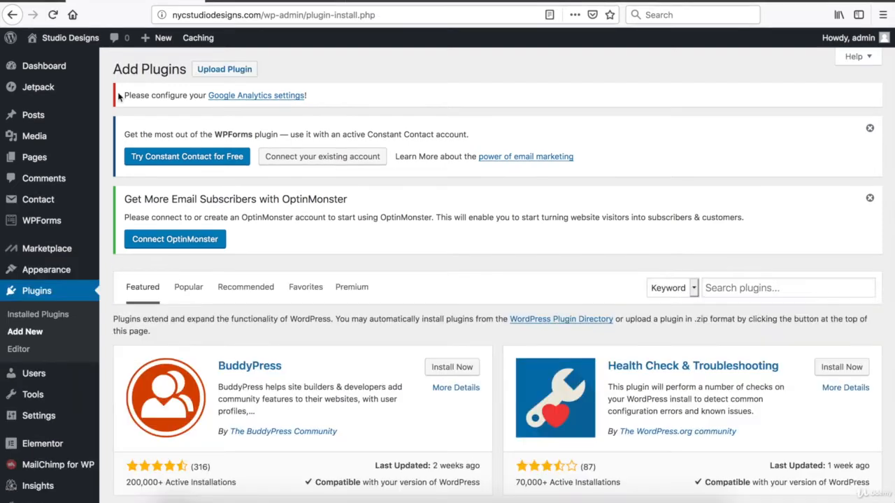
pyautogui.click(724, 287)
pyautogui.write('really simple ssl')
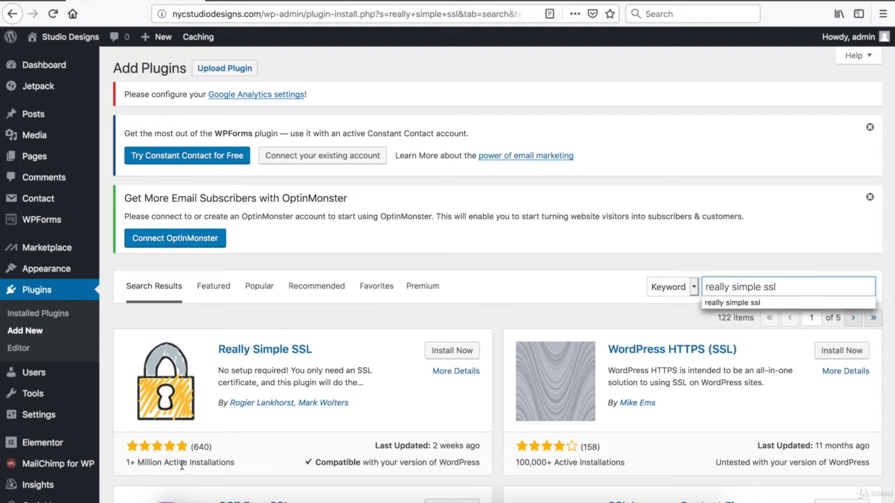
pyautogui.click(456, 353)
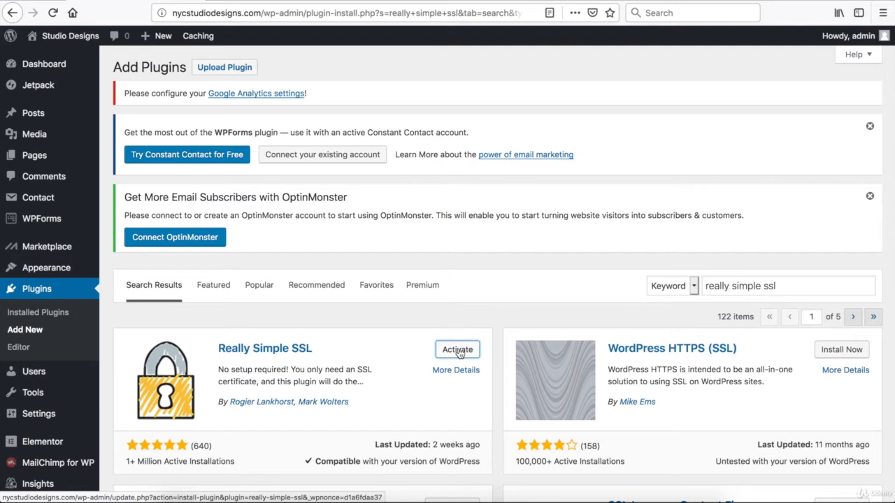
pyautogui.click(458, 351)
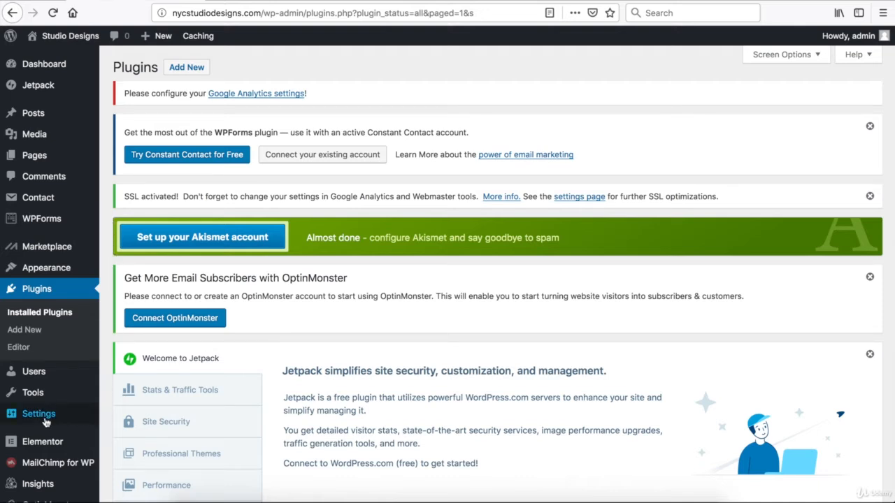
# Step: Open the site's General settings, logging back in with the prefilled credentials
pyautogui.moveTo(44, 419)
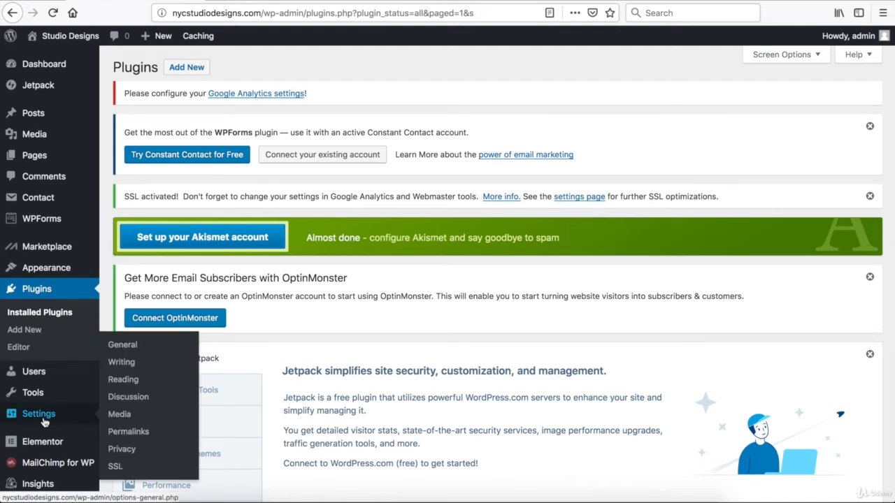
pyautogui.click(128, 351)
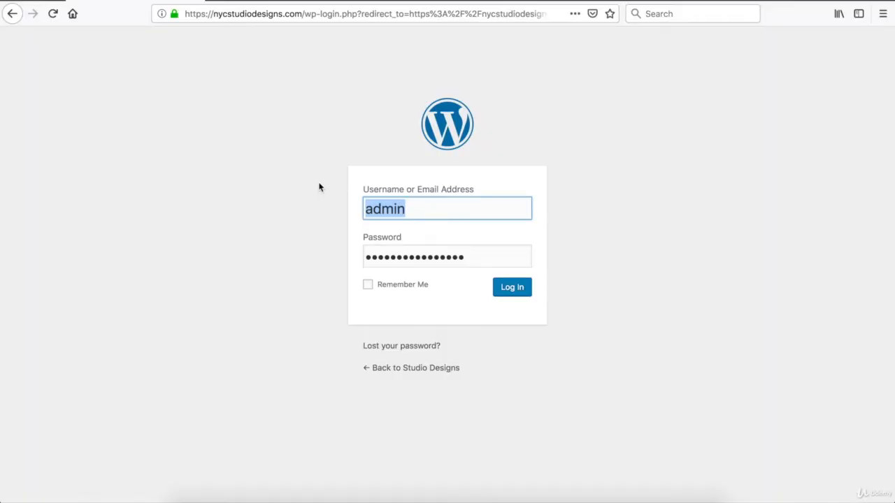
pyautogui.click(512, 288)
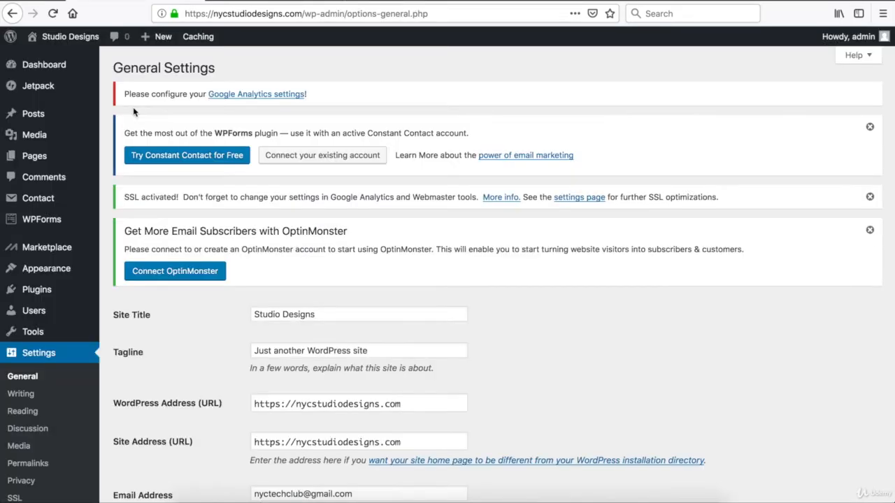
pyautogui.scroll(-5, 134, 112)
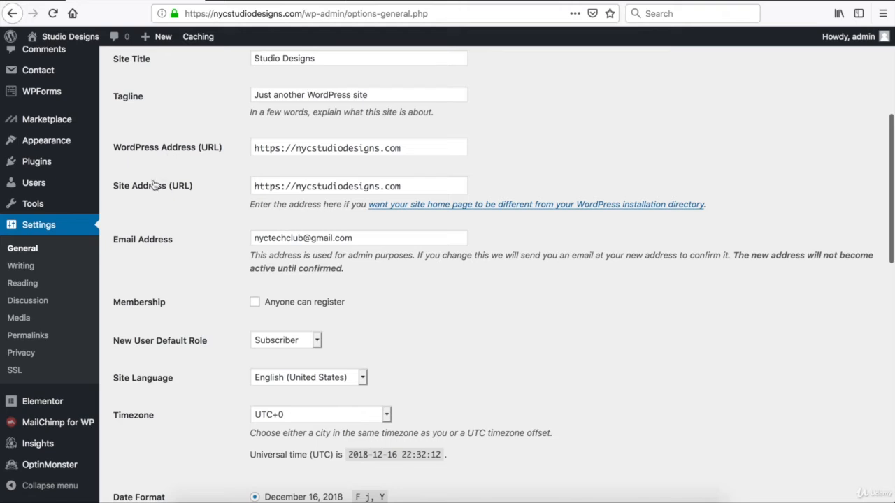
pyautogui.click(281, 148)
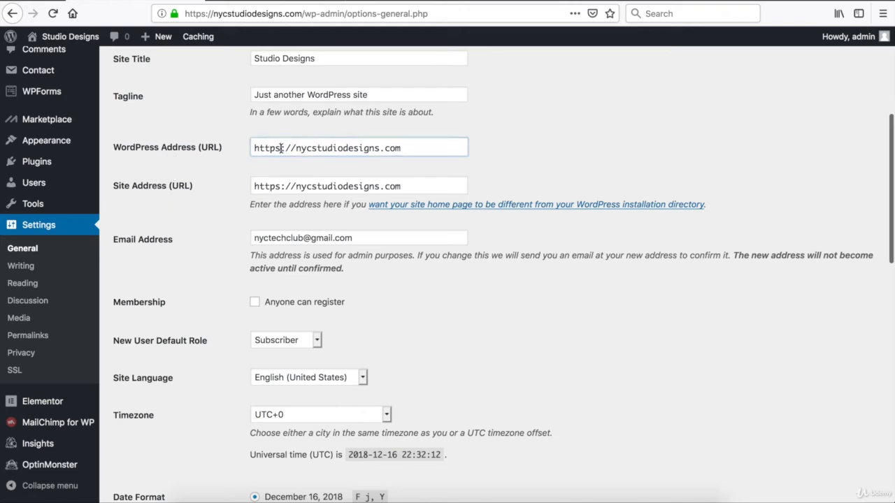
pyautogui.moveTo(281, 147); pyautogui.dragTo(243, 145)
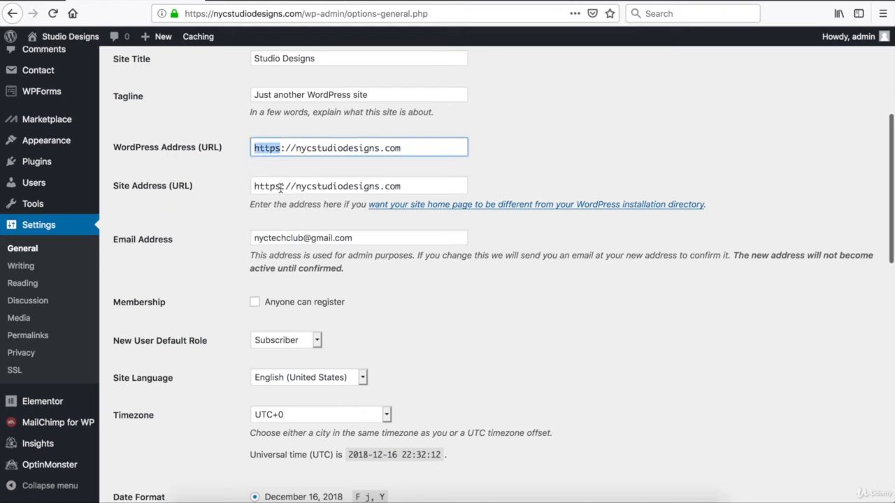
pyautogui.moveTo(281, 187); pyautogui.dragTo(238, 186)
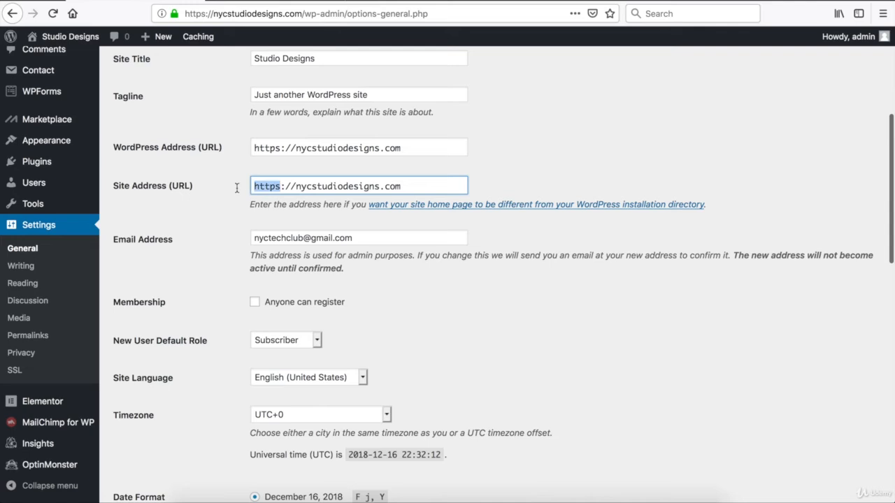
pyautogui.click(296, 148)
pyautogui.write('ww')
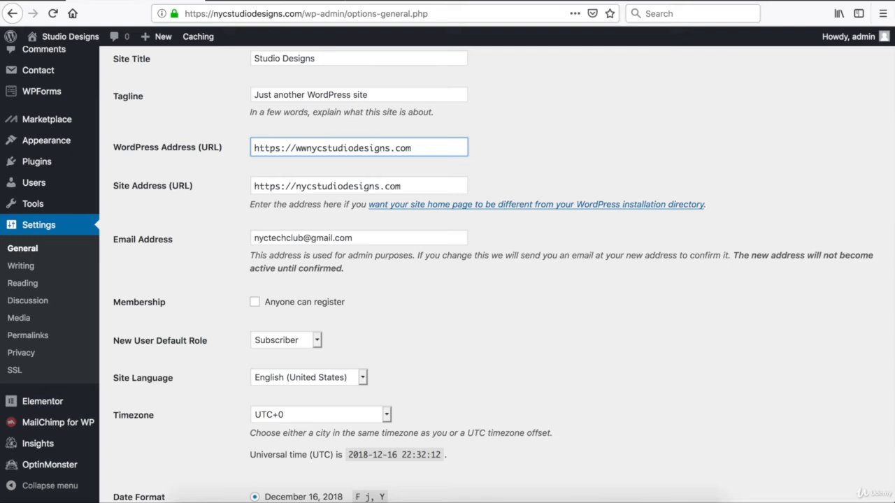
pyautogui.write('w.')
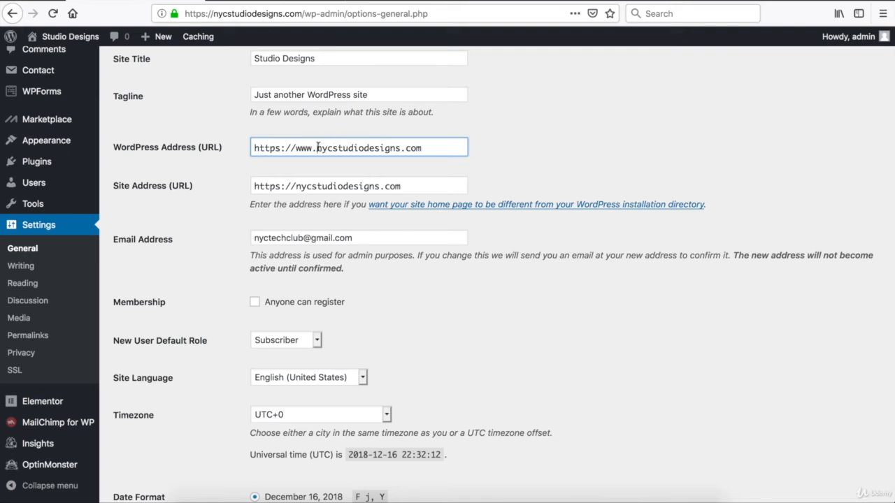
pyautogui.moveTo(318, 148); pyautogui.dragTo(434, 150)
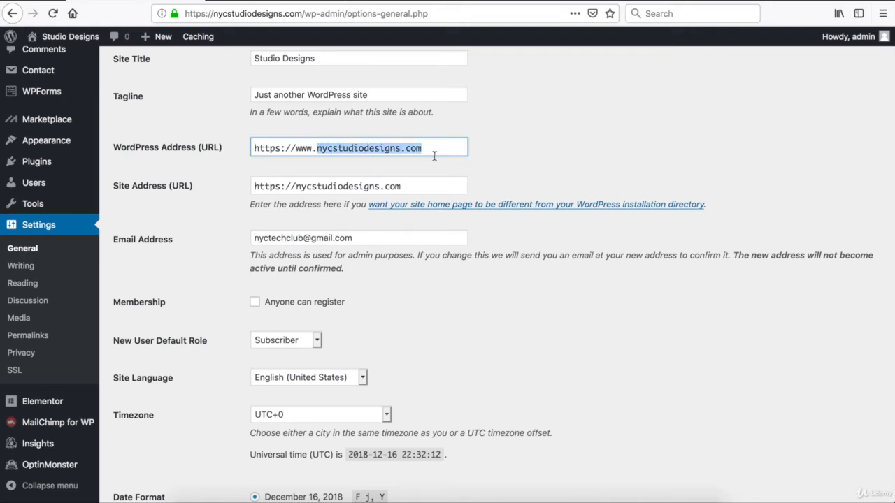
pyautogui.click(297, 187)
pyautogui.write('www.')
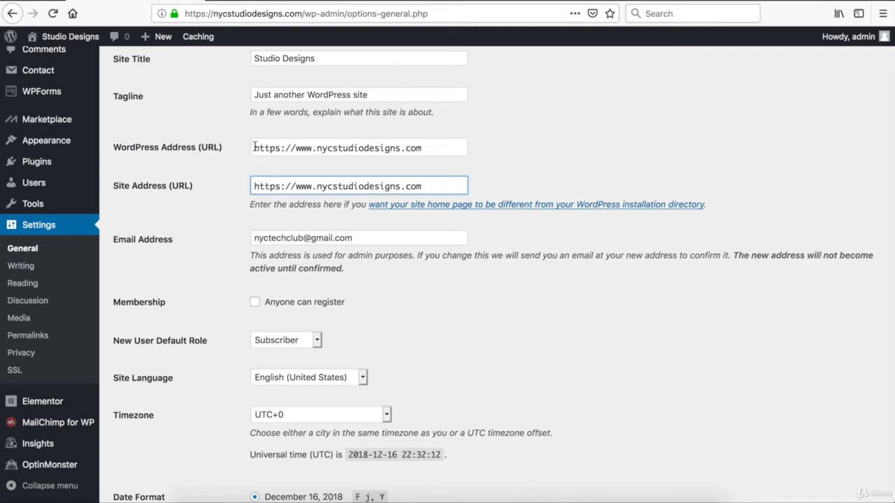
pyautogui.moveTo(254, 148); pyautogui.dragTo(428, 148)
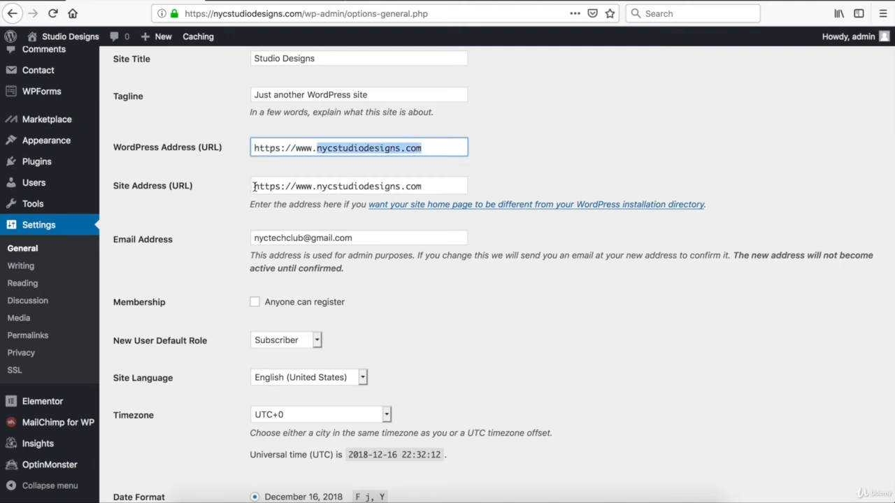
pyautogui.moveTo(253, 186); pyautogui.dragTo(437, 183)
pyautogui.click(224, 176)
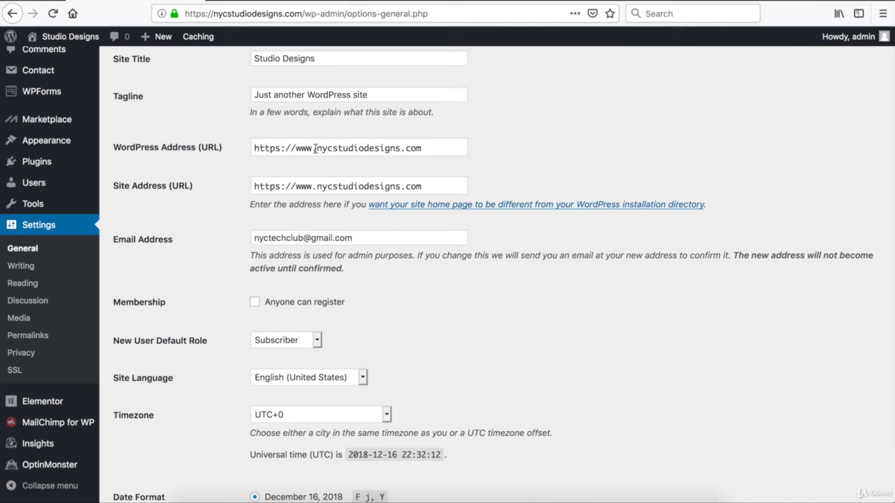
pyautogui.moveTo(315, 149); pyautogui.dragTo(294, 148)
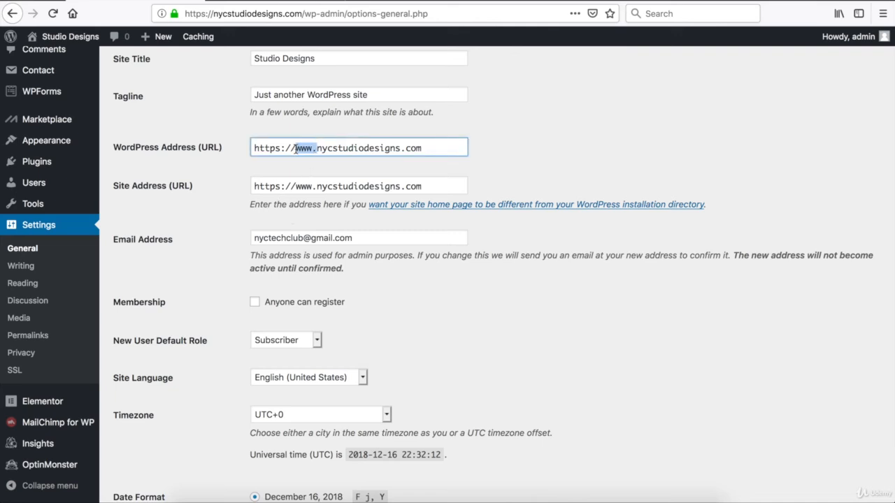
pyautogui.click(231, 180)
pyautogui.tripleClick(312, 187)
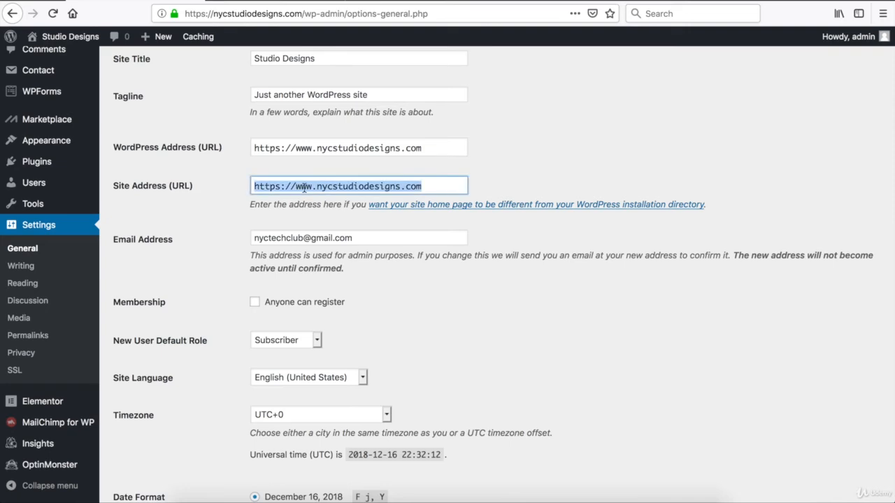
pyautogui.click(224, 201)
# Step: Save the General settings and log back in to the dashboard with the prefilled credentials
pyautogui.scroll(-10, 223, 200)
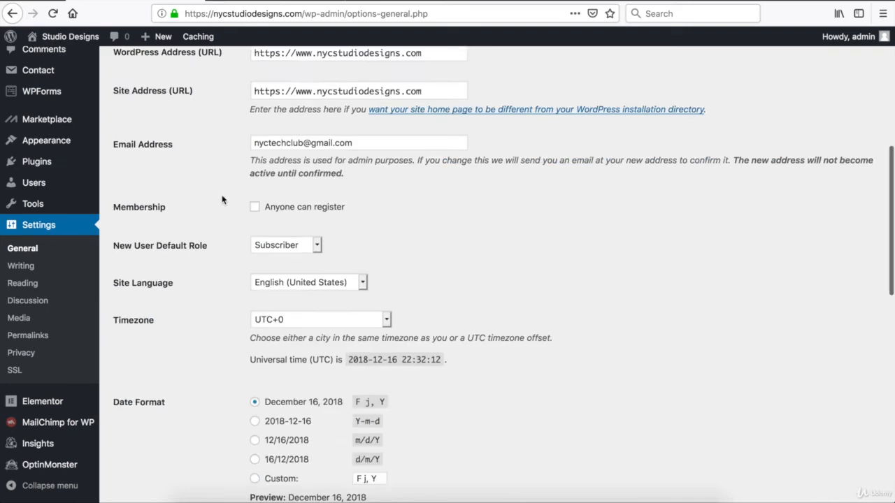
pyautogui.scroll(-3, 223, 200)
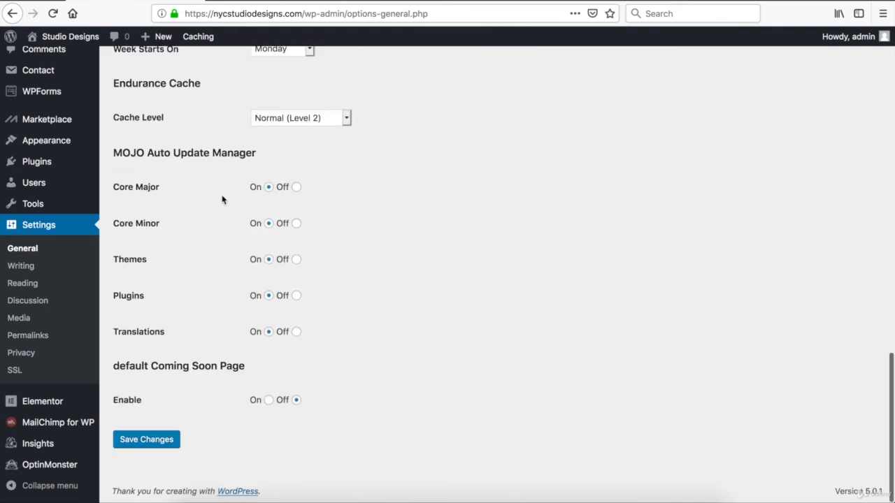
pyautogui.click(140, 441)
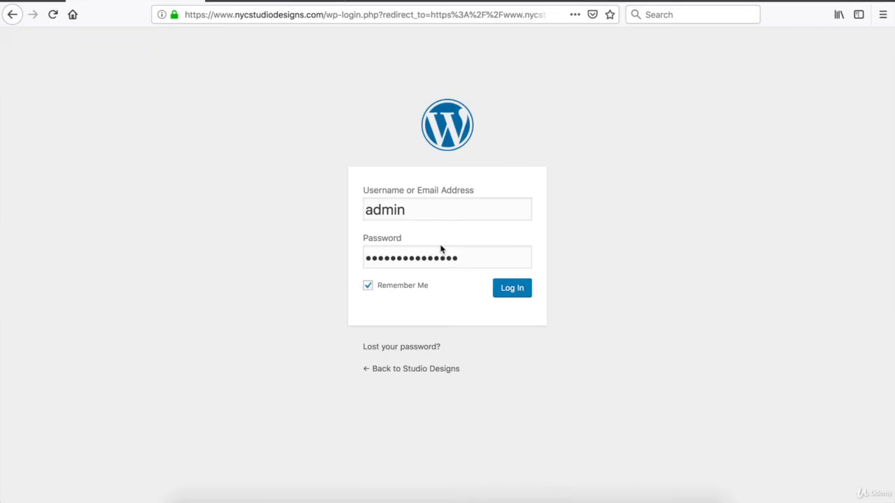
pyautogui.click(514, 294)
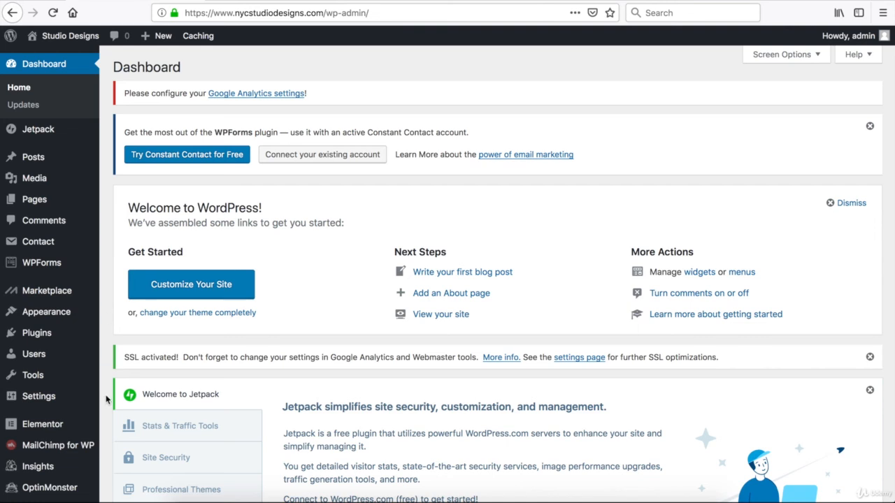
# Step: Set the permalink structure to Post name and save the permalink settings
pyautogui.moveTo(44, 404)
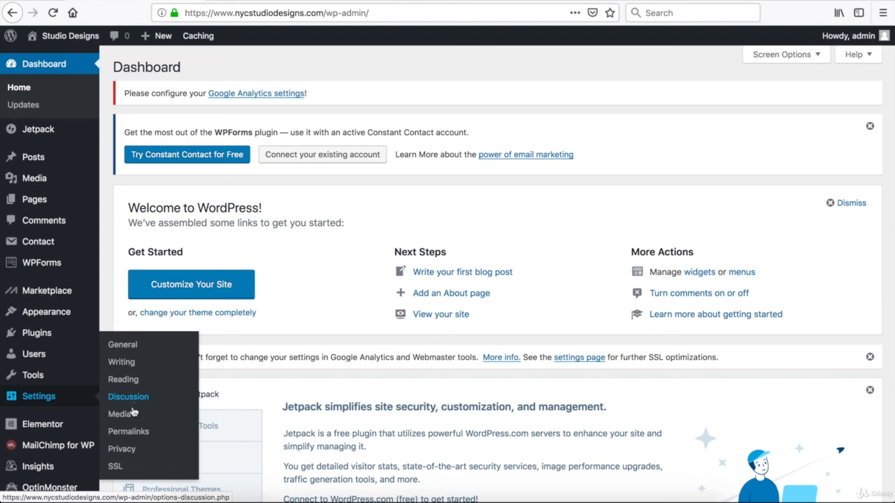
pyautogui.click(123, 434)
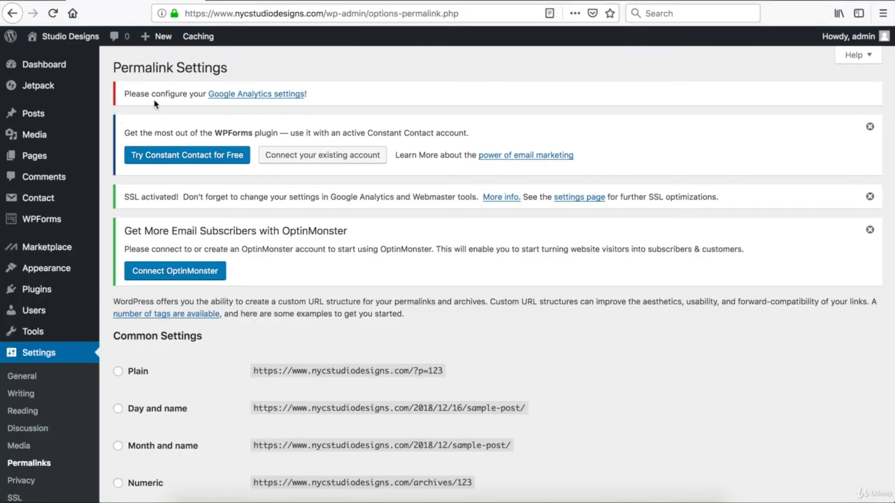
pyautogui.scroll(-5, 155, 103)
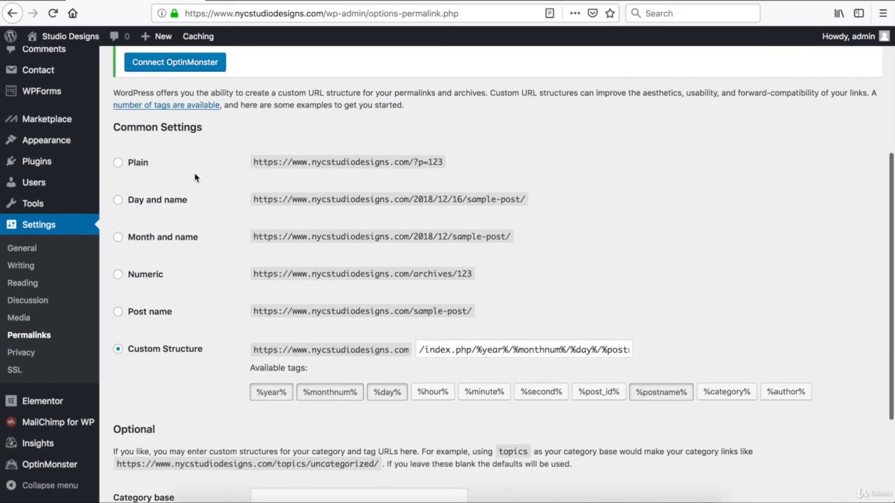
pyautogui.click(118, 312)
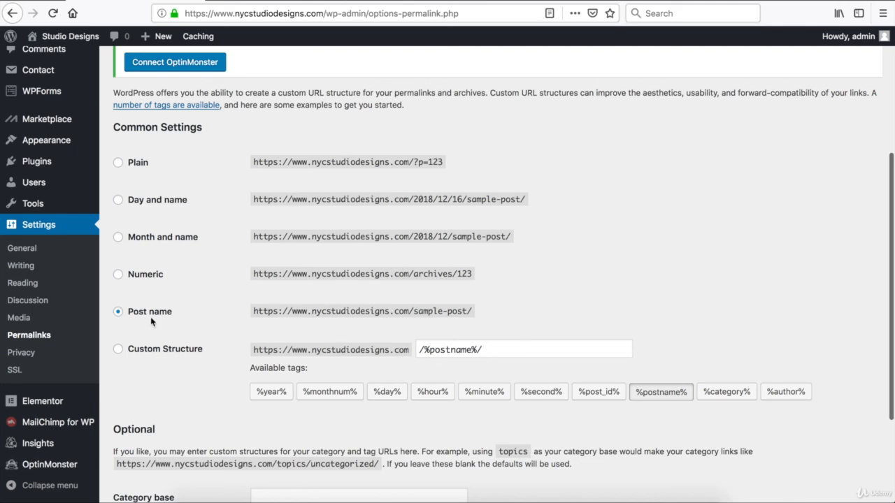
pyautogui.scroll(-4, 150, 317)
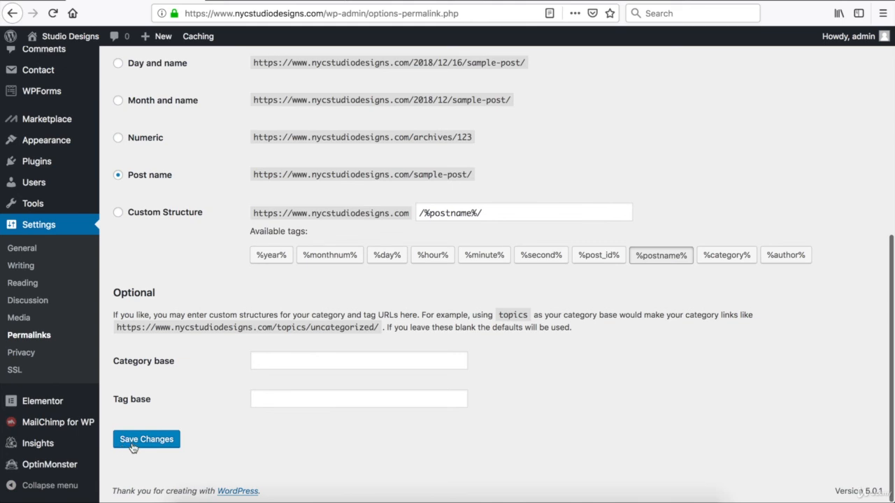
pyautogui.click(132, 445)
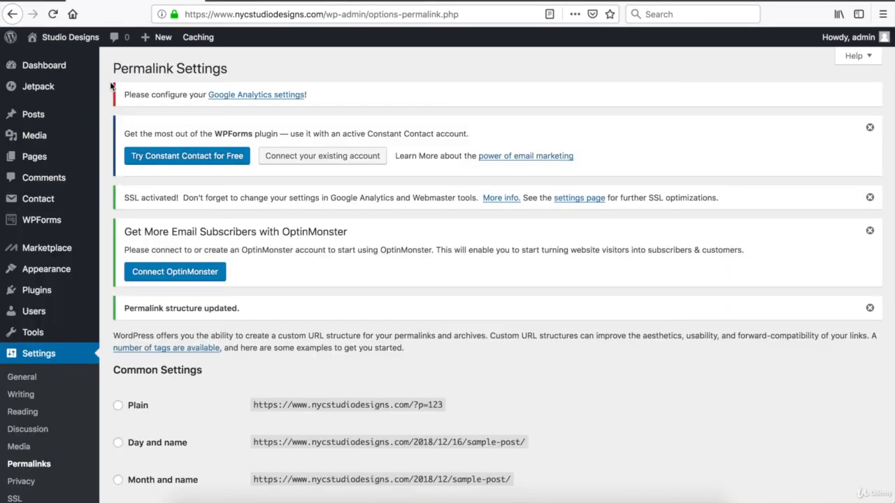